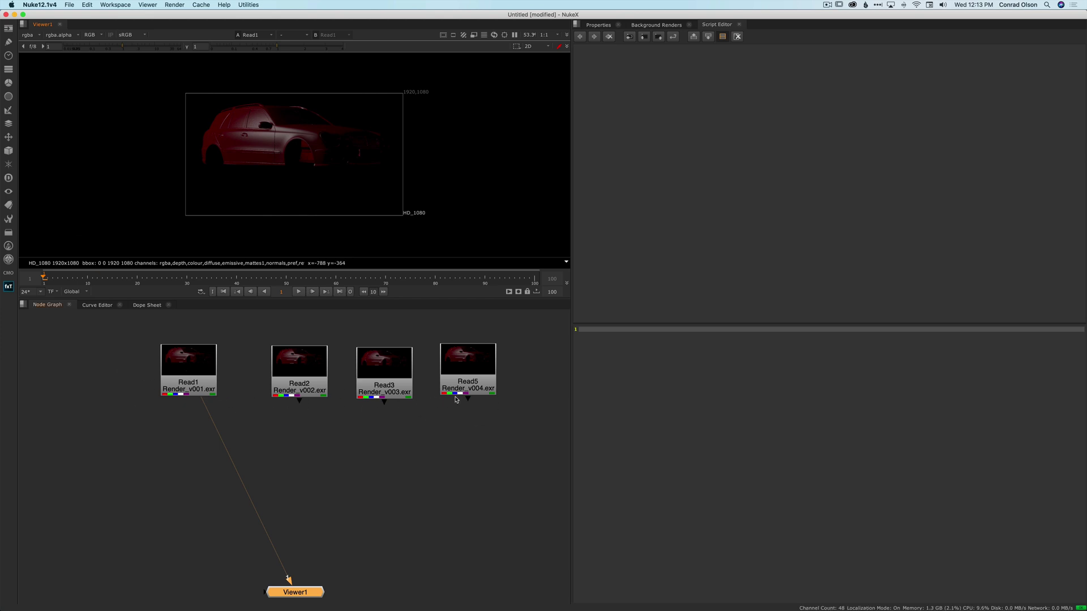
- View Read5, Read2 and Read3 in turn, checking each render's channel layers in the viewer
drag(459, 394, 462, 397)
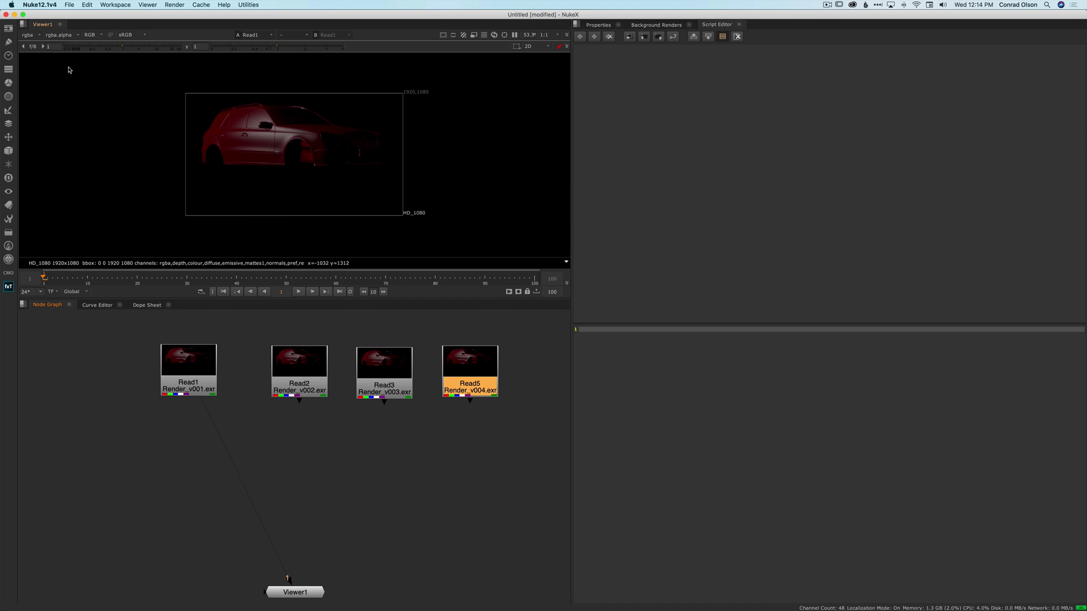
click(31, 35)
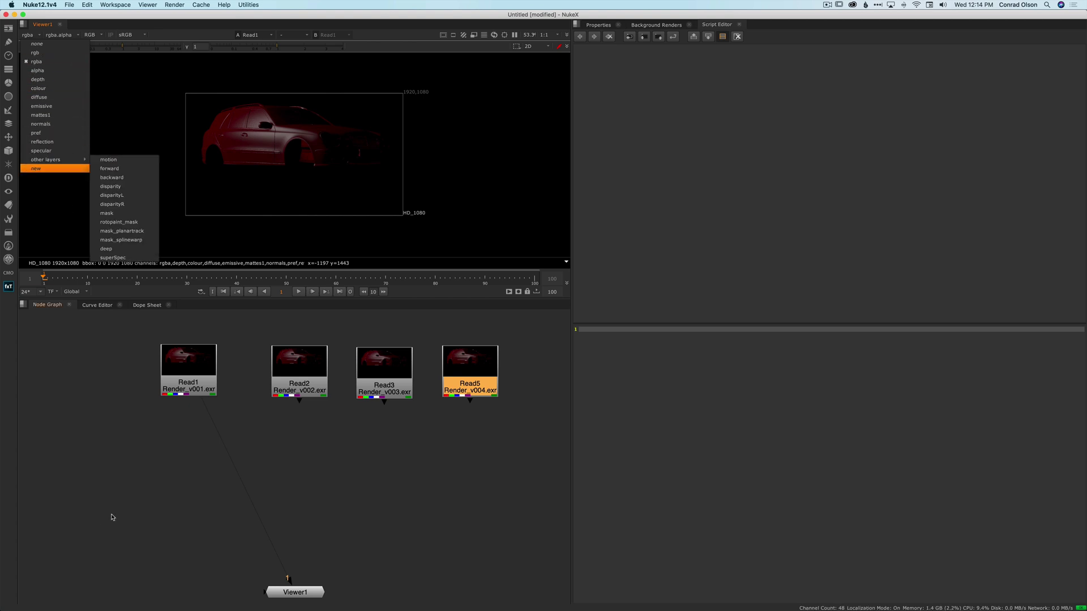
key(1)
click(294, 592)
click(313, 379)
key(1)
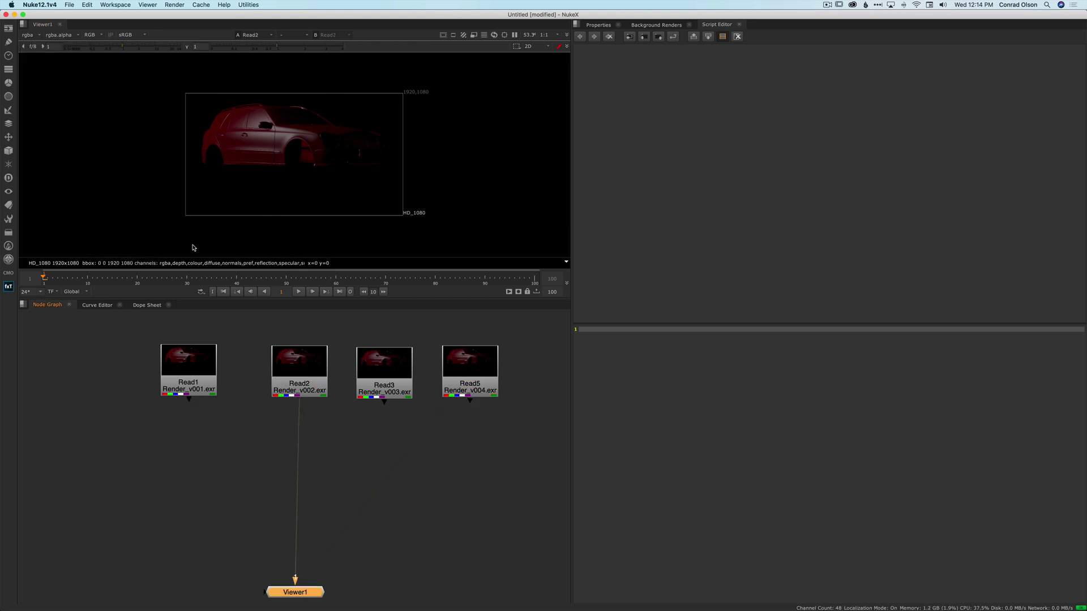
click(29, 35)
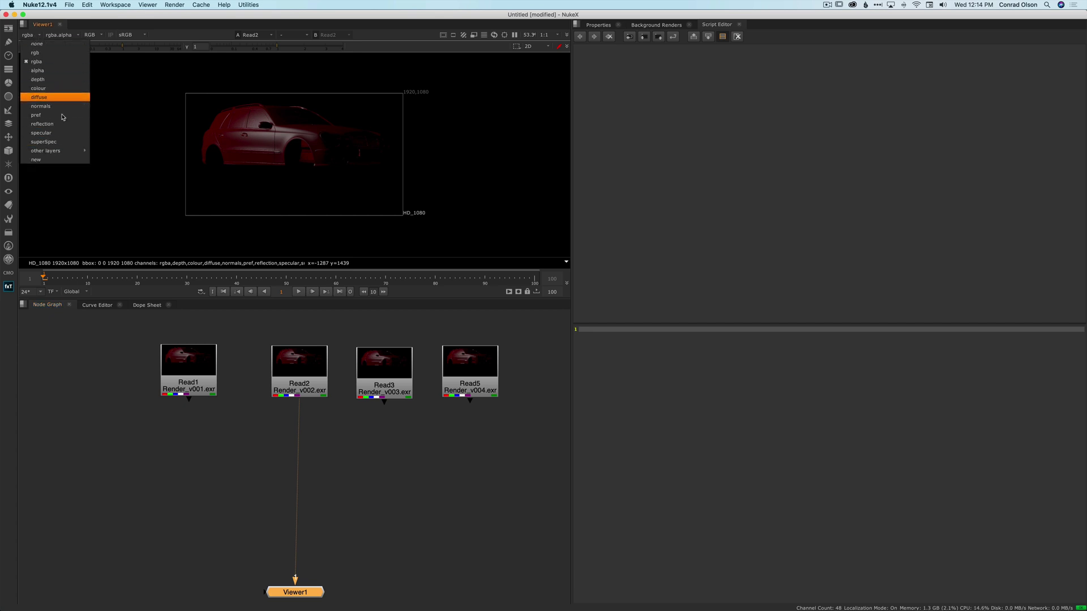
click(81, 433)
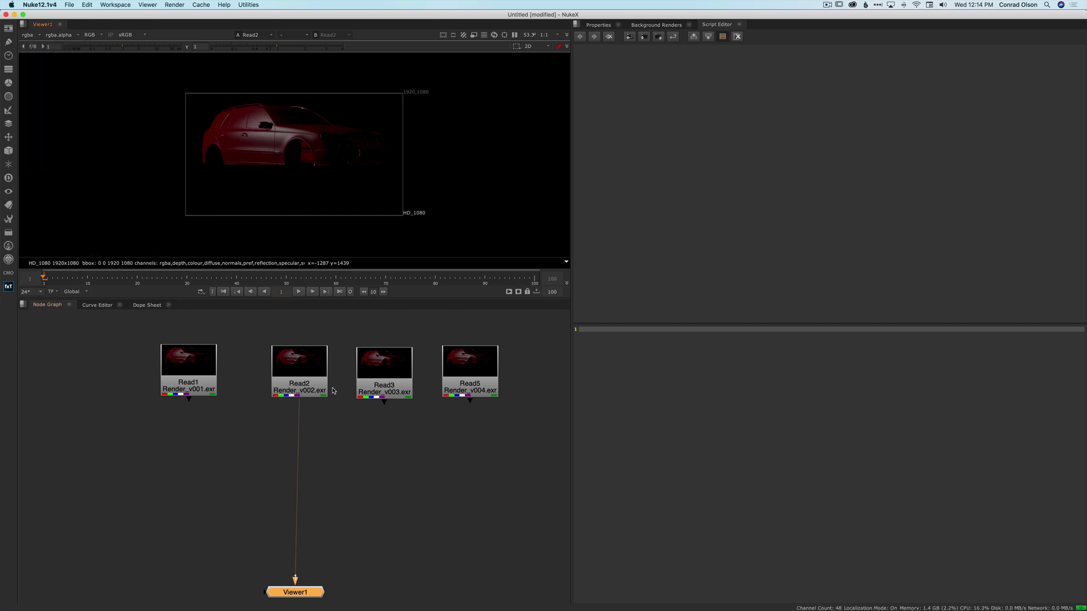
click(384, 371)
key(1)
click(27, 37)
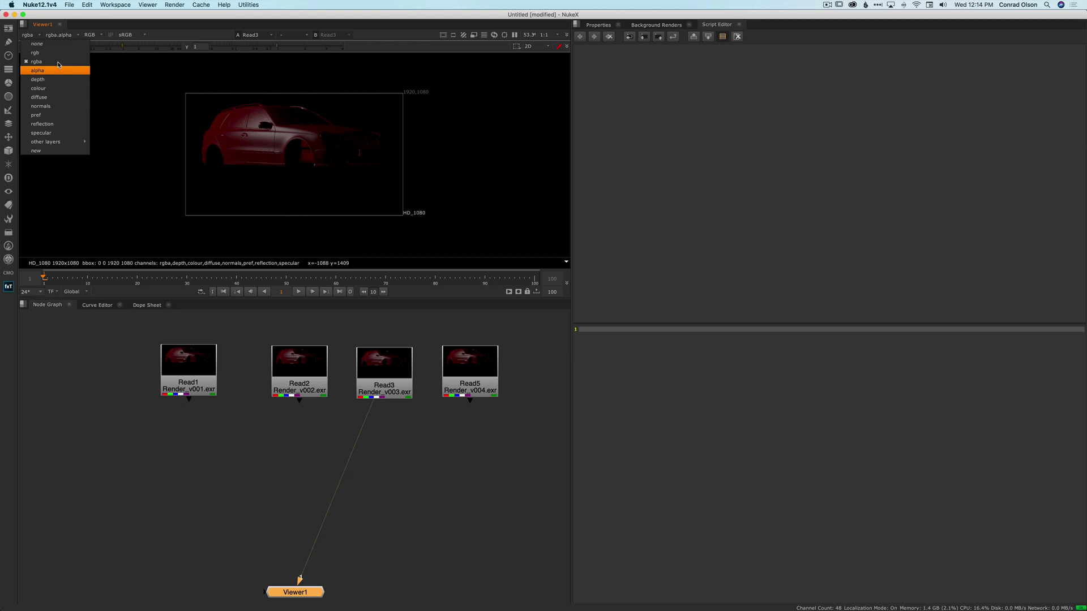
click(88, 399)
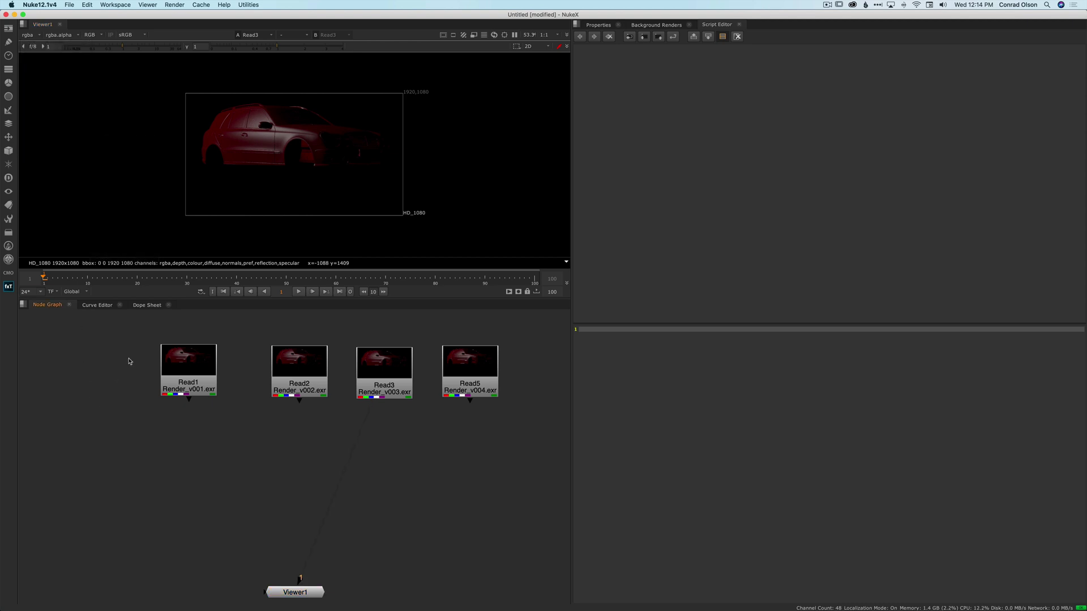
- Run Utilities > Compare AOVs on Read1 and Read2 together
drag(138, 314, 339, 425)
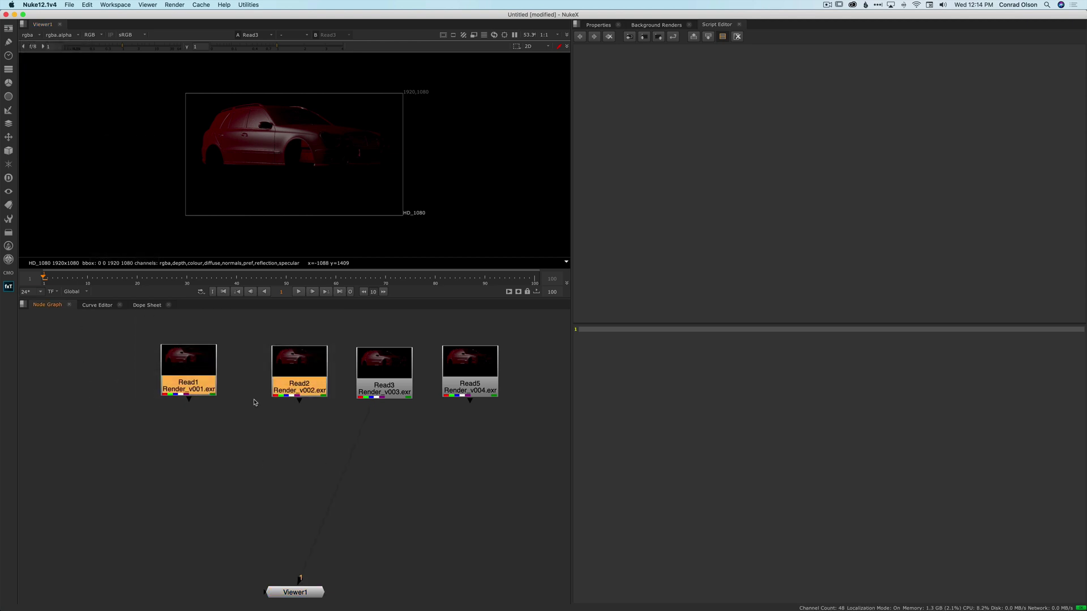
click(247, 5)
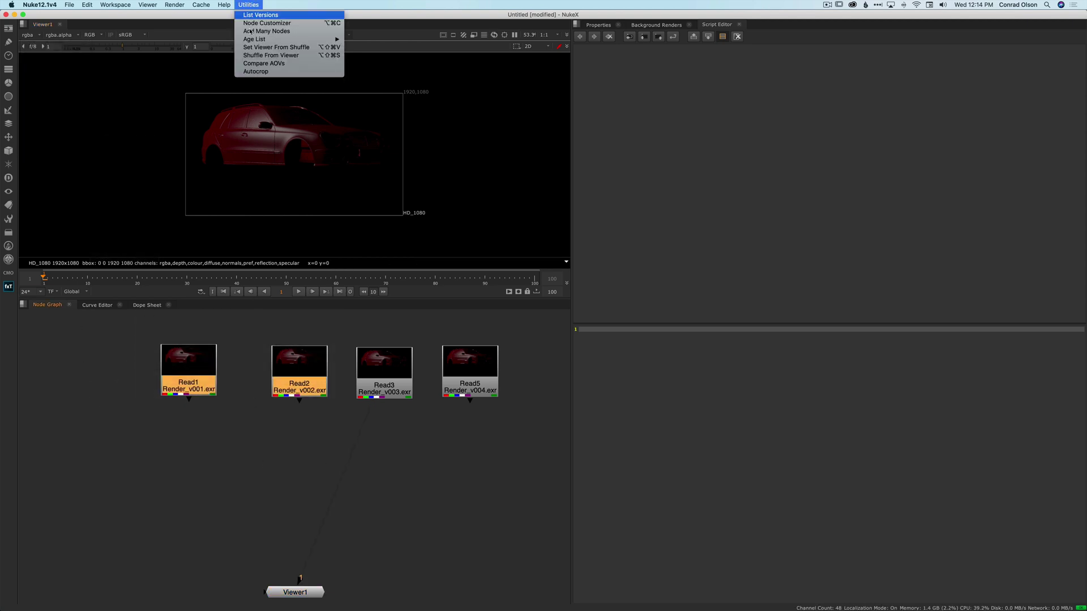
click(254, 64)
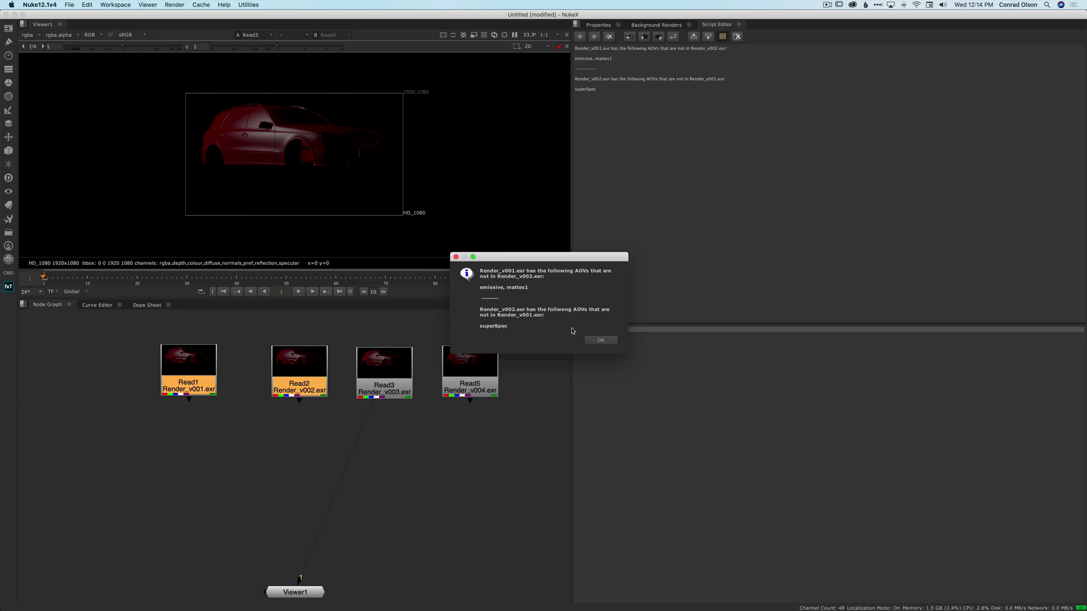
- Dismiss the first report and compare the AOVs of Read2 and Read3
click(598, 341)
click(356, 408)
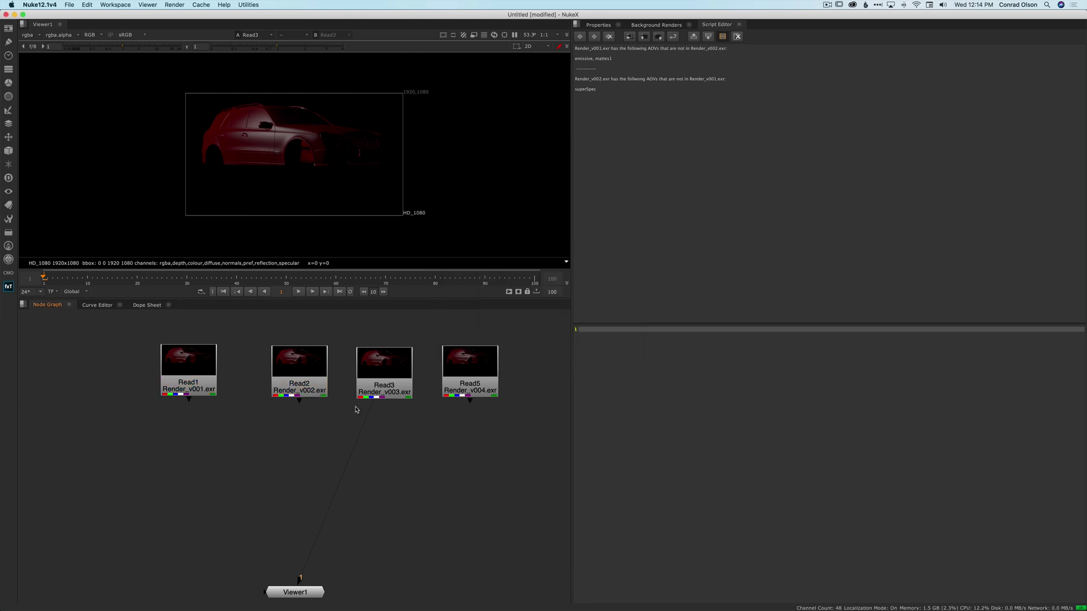
drag(238, 320, 437, 427)
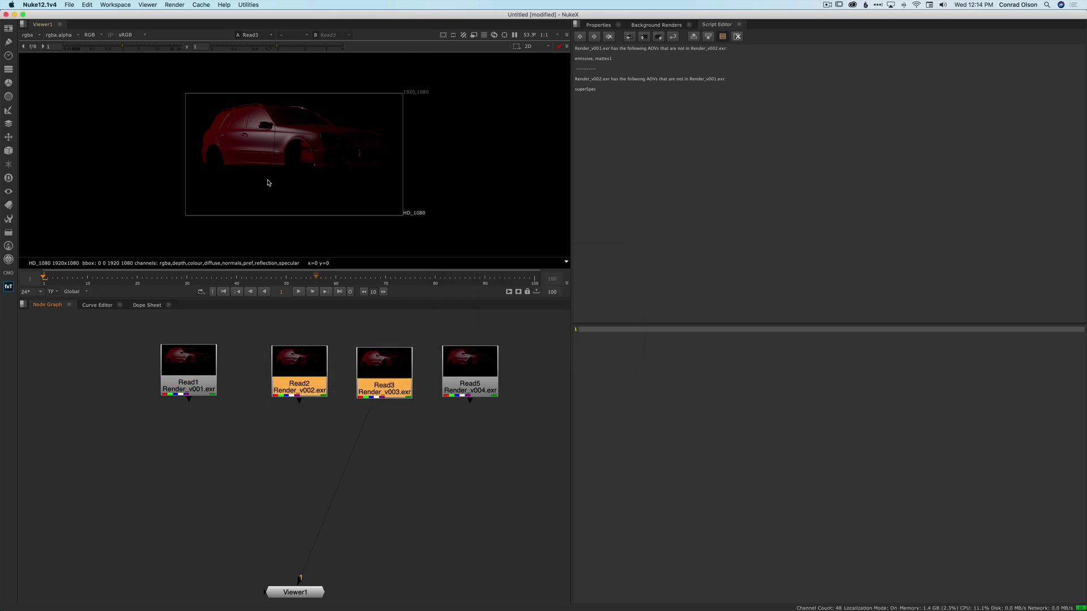
click(247, 4)
click(280, 63)
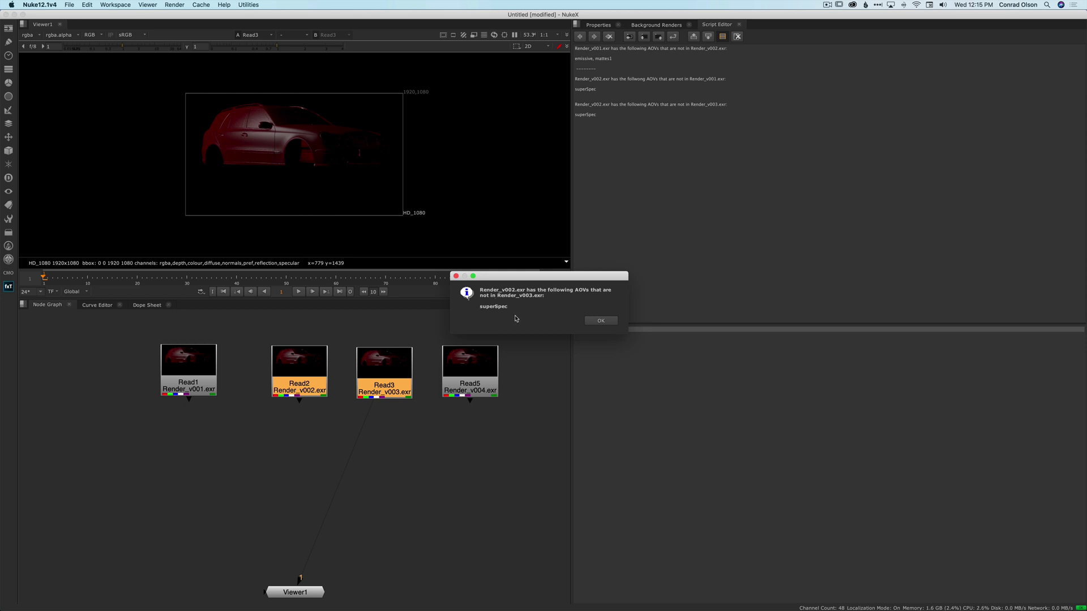
- Dismiss the superSpec difference report and select Read3 and Read5 together
click(601, 321)
click(469, 482)
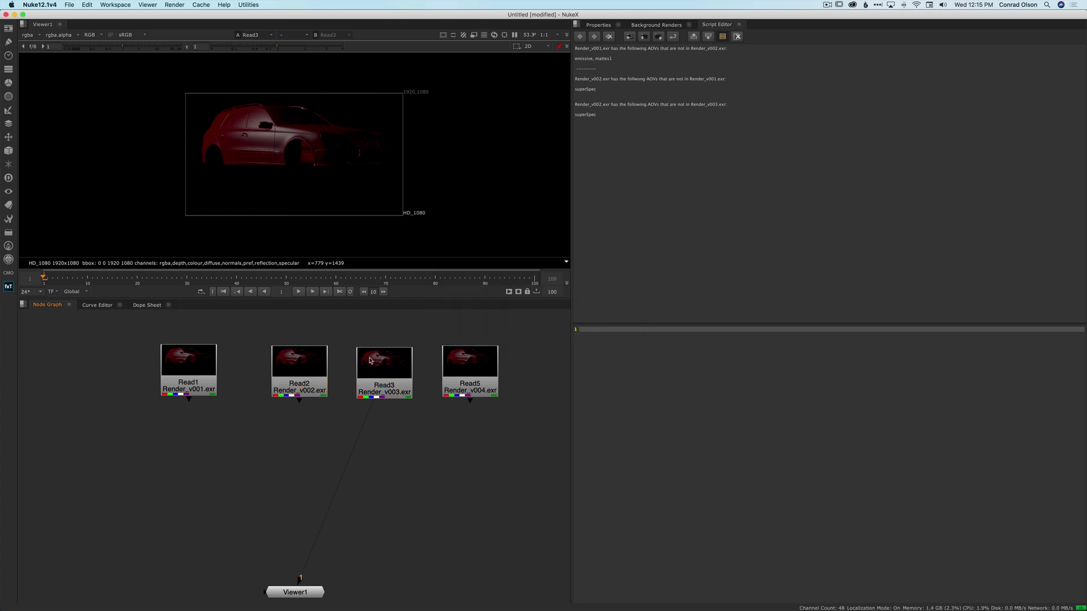
drag(352, 341, 503, 415)
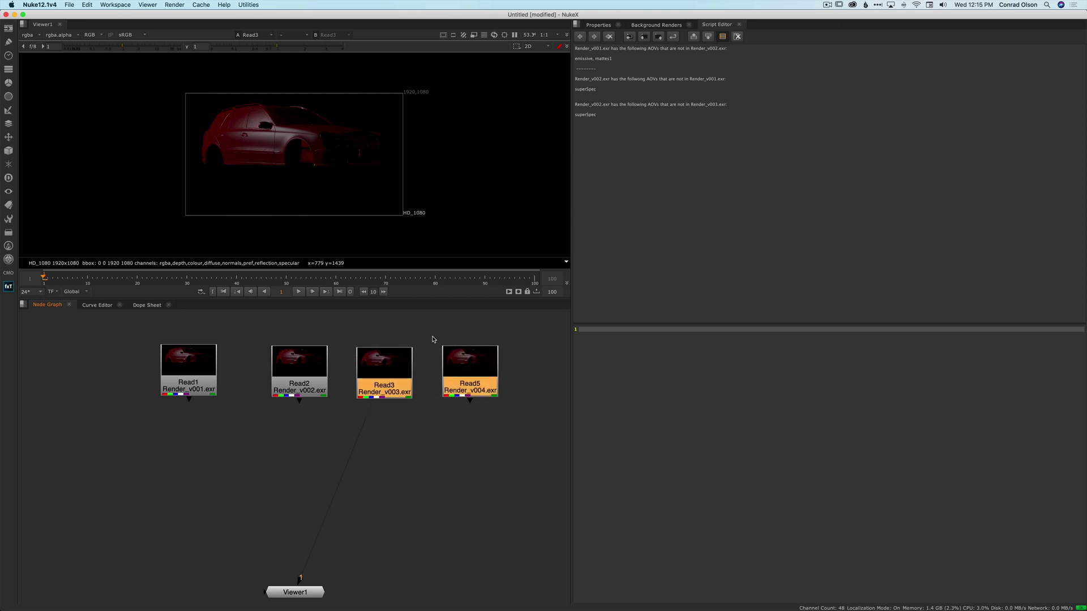
- Compare the AOVs of Read3 and Read5 and dismiss the 'same AOVs' message
click(249, 4)
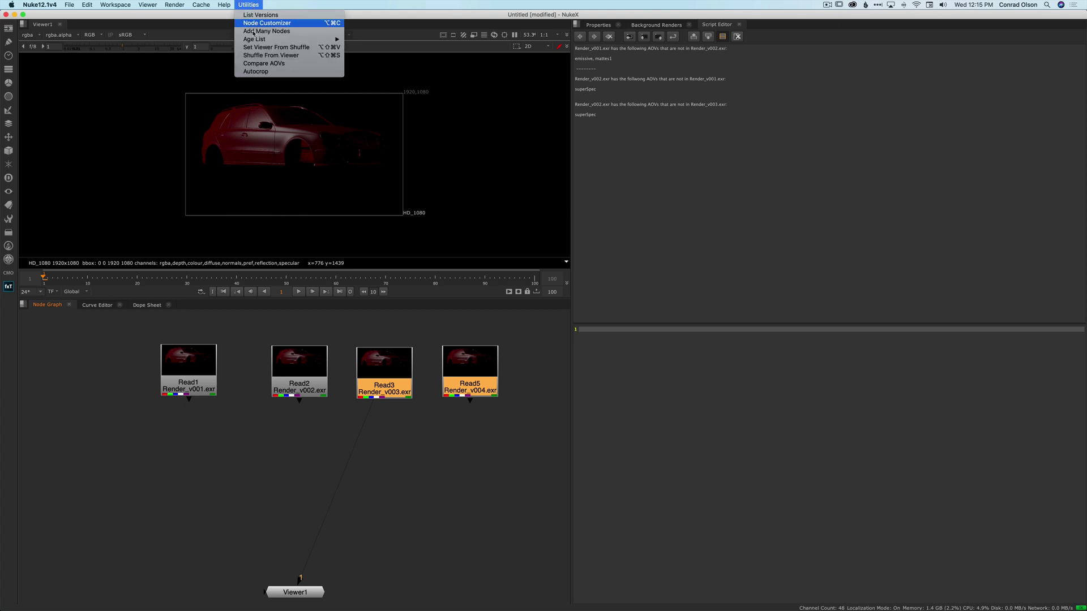
click(257, 64)
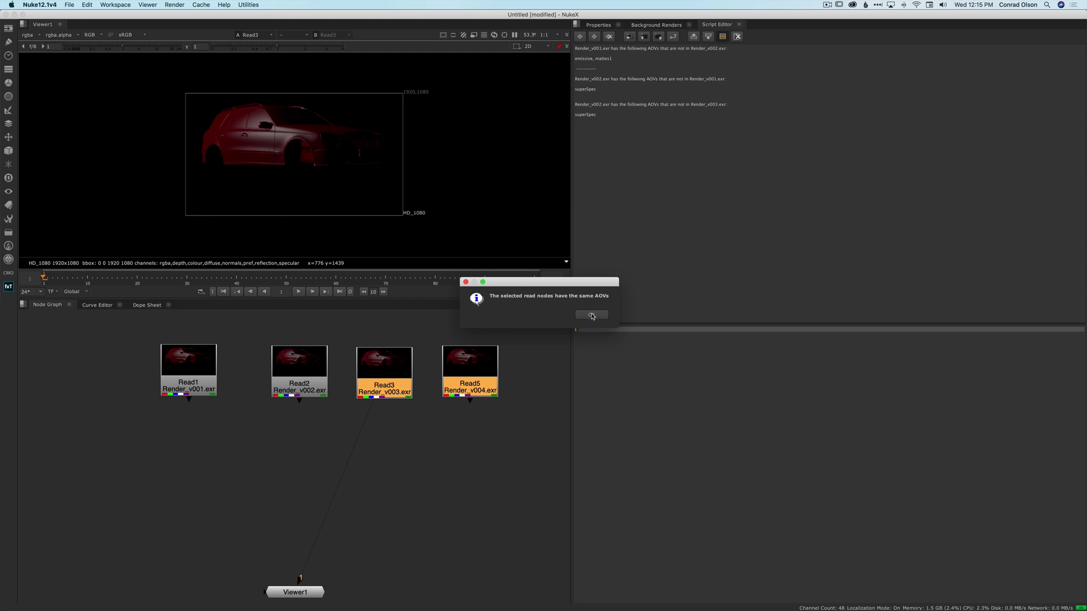
click(592, 315)
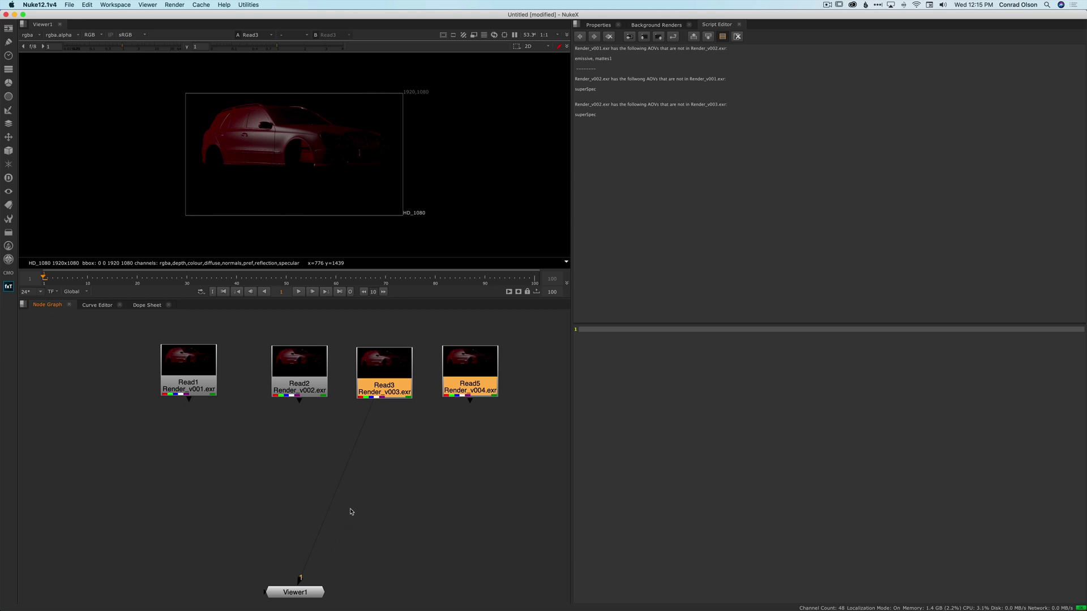
- Copy the Script Editor's last line reporting Render_v002.exr's extra superSpec AOV
click(484, 444)
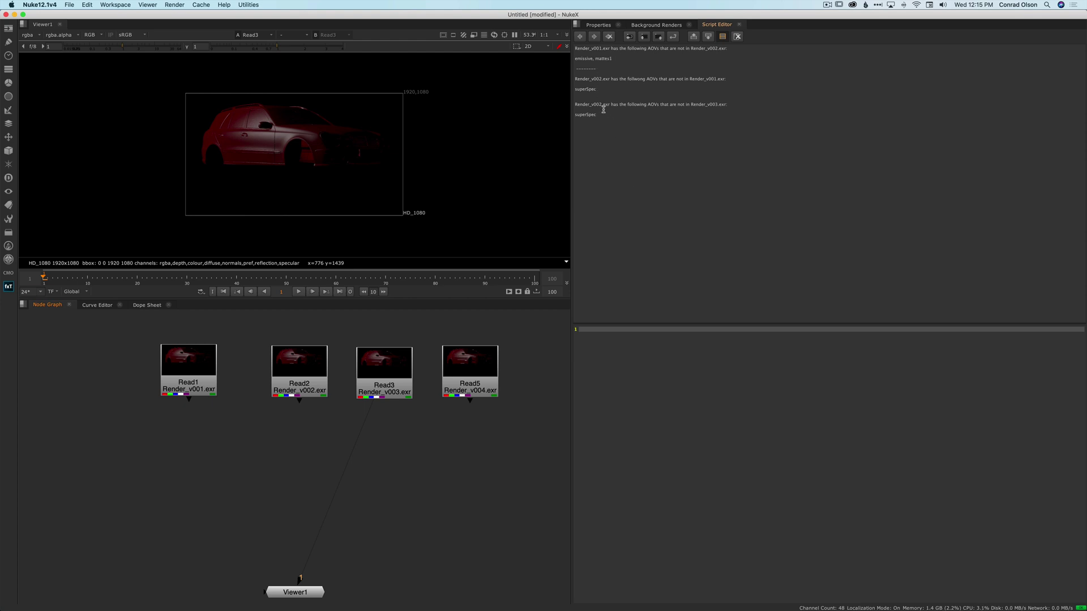
drag(605, 114, 572, 104)
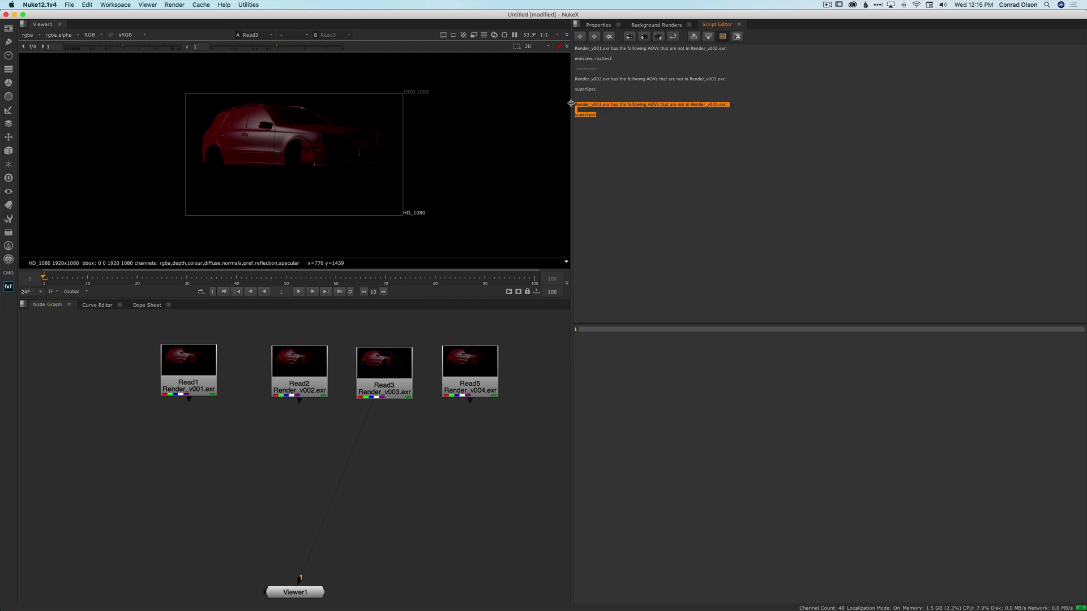
right_click(581, 106)
click(597, 109)
click(249, 5)
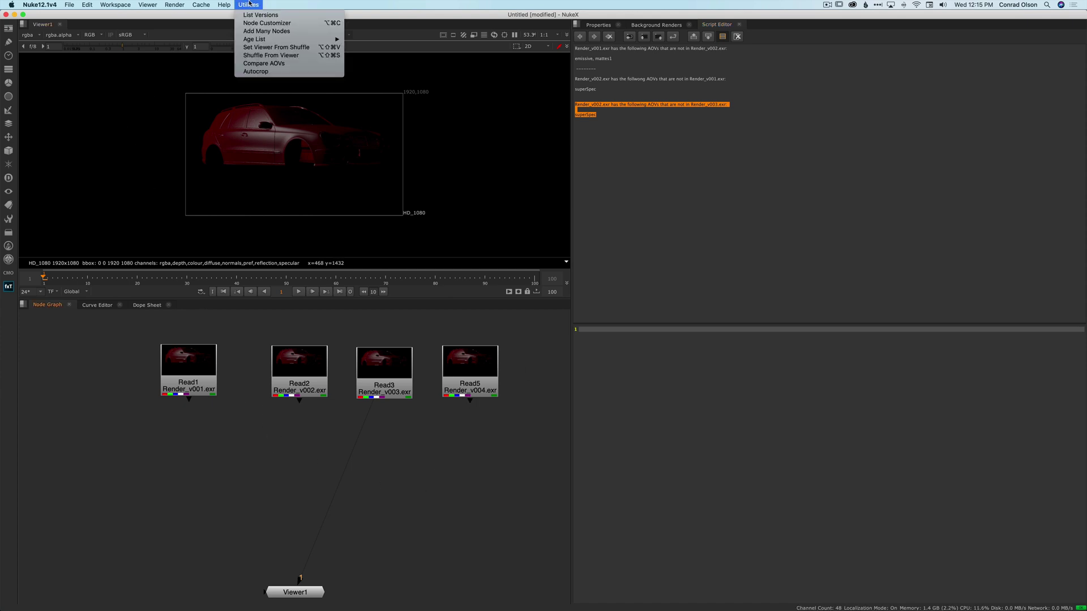
click(262, 64)
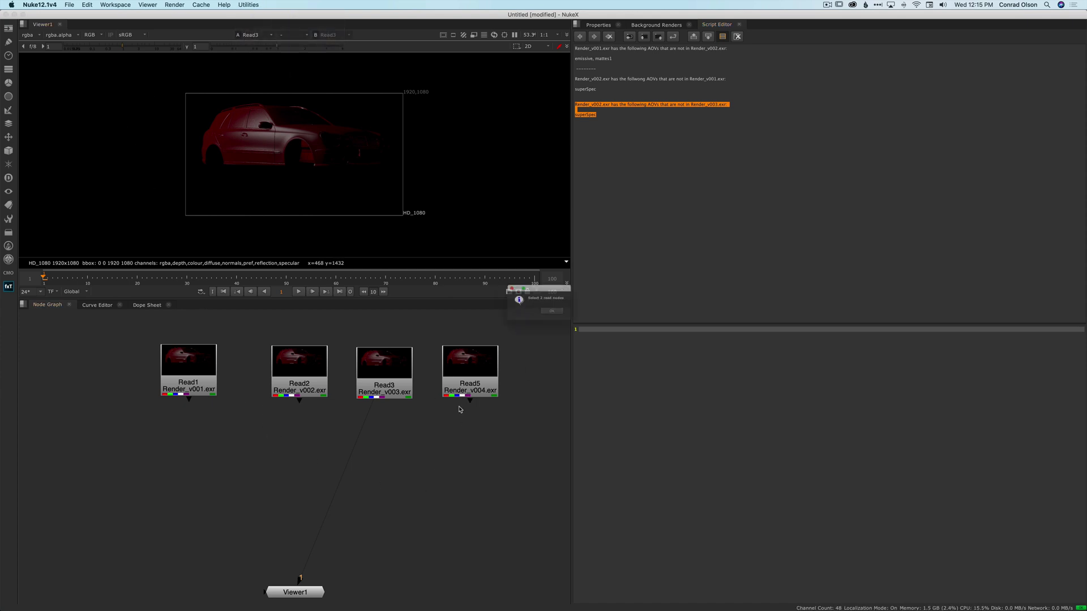
click(552, 311)
click(444, 377)
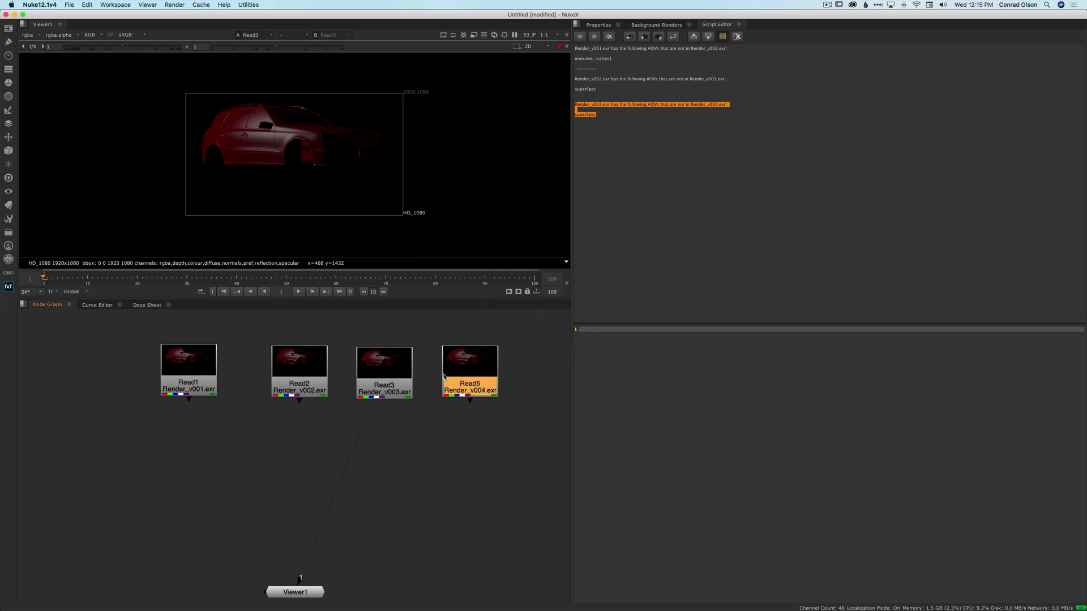
click(248, 5)
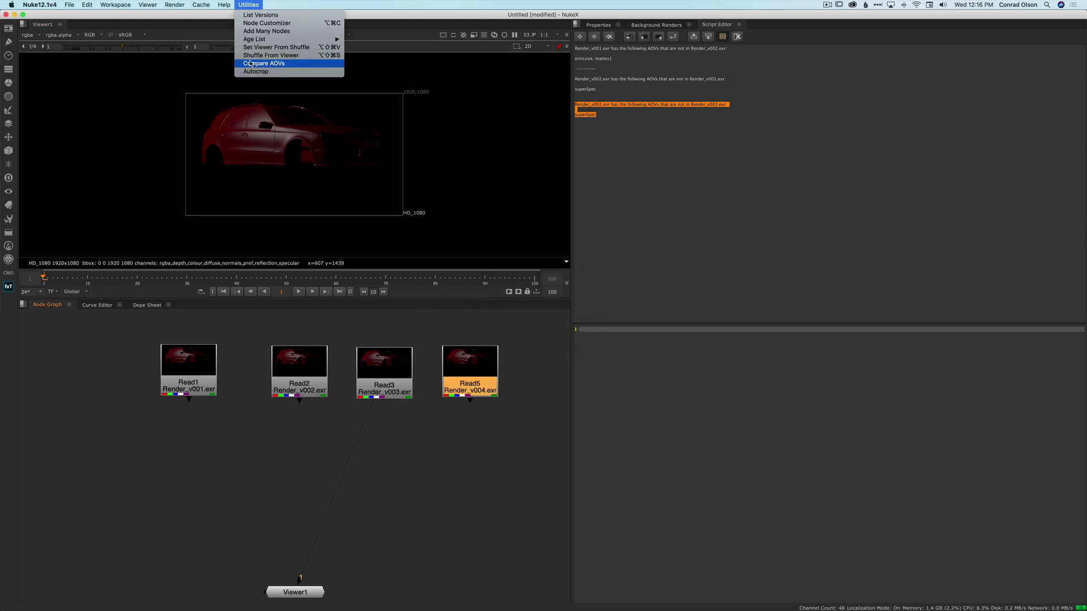
click(249, 63)
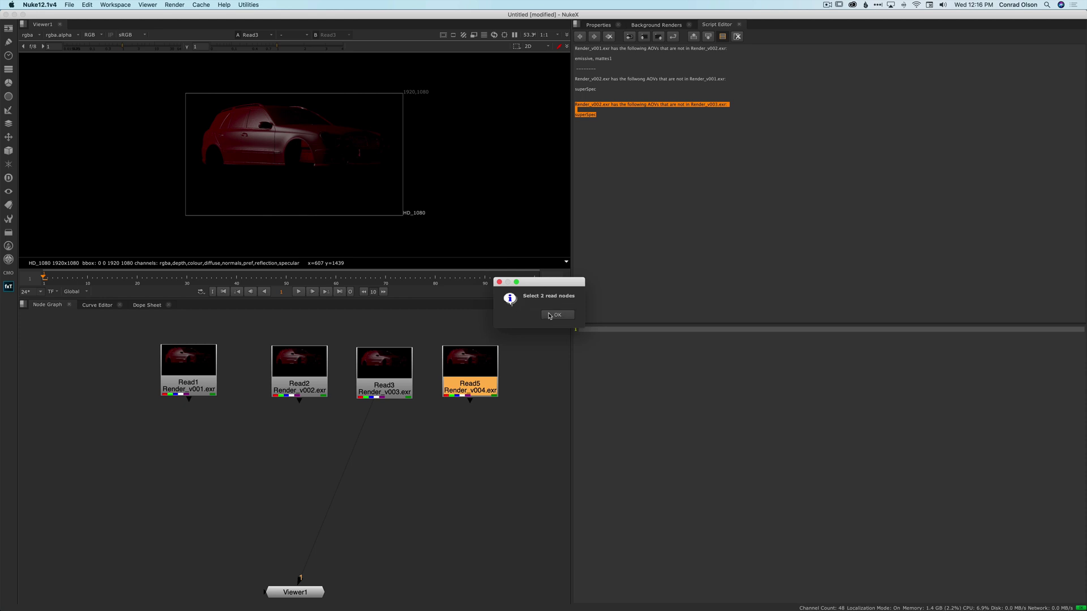
click(554, 316)
click(471, 515)
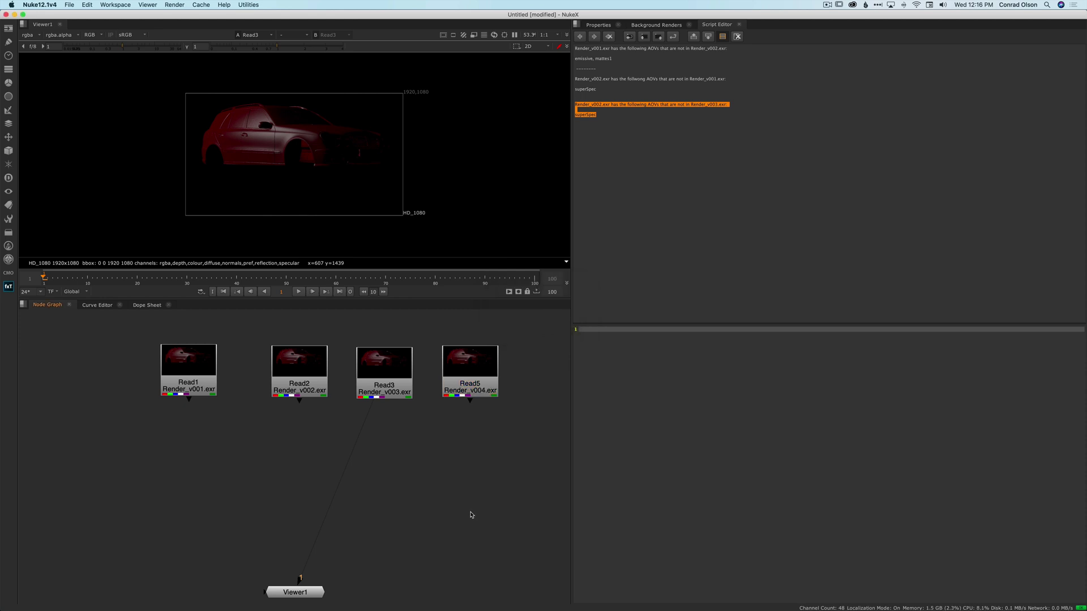